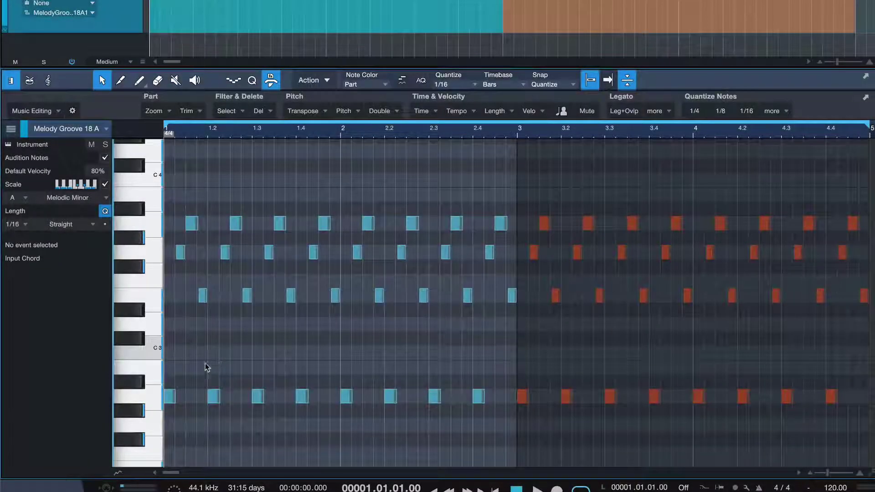
Draw a long A2 note at the part start, paint two 1/16 notes rising toward C3, and play back
key("ctrl")
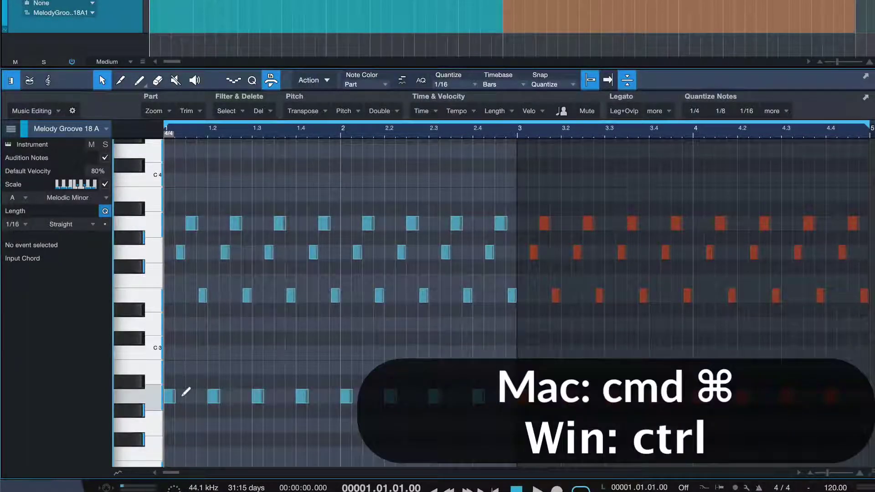
left_click_drag(185, 392, 206, 392)
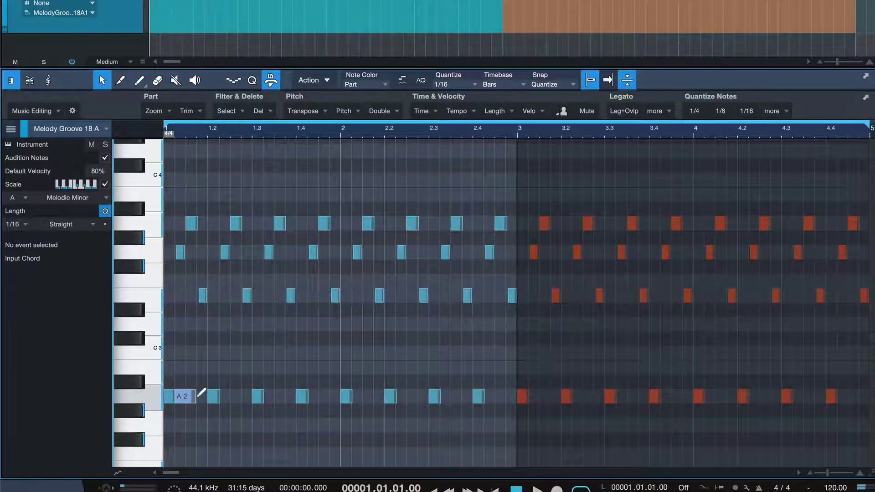
key("ctrl+alt")
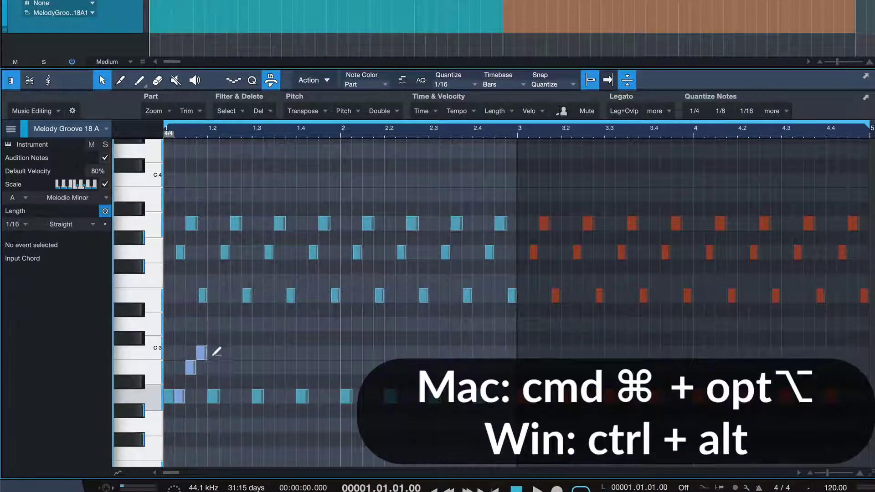
mouse_move(216, 355)
left_mouse_down()
mouse_move(213, 335)
mouse_move(240, 354)
left_mouse_up()
key("space")
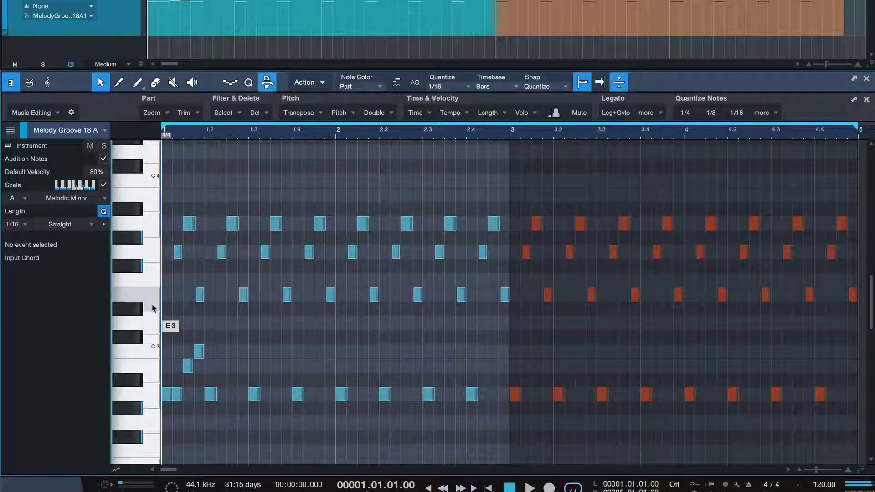
Select all A2 notes in Melody Groove 18 A from the keyboard's A2 key
left_click(148, 403, "ctrl")
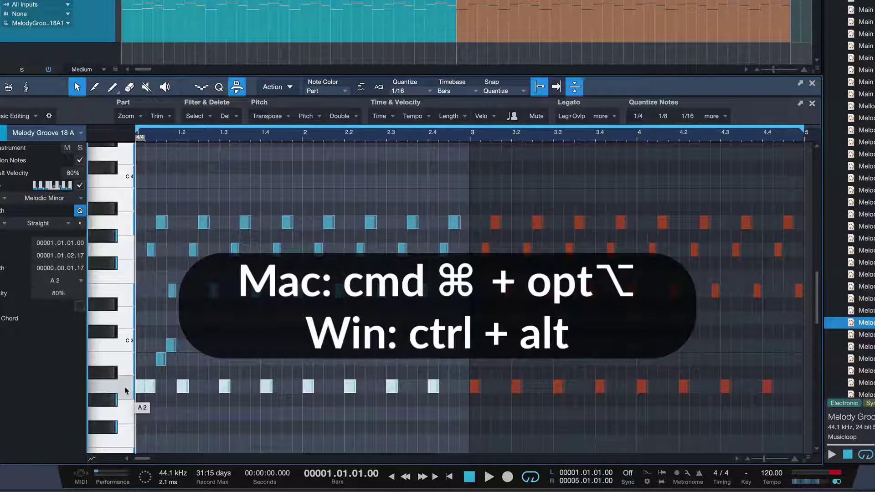
left_click(126, 391, "ctrl+alt")
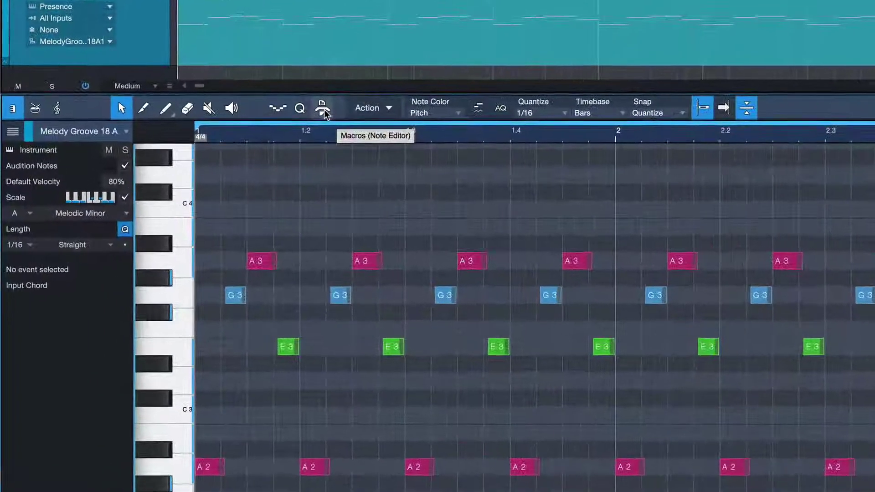
Show the Macros toolbar with the Music Editing macro set
left_click(213, 155)
left_click(27, 142)
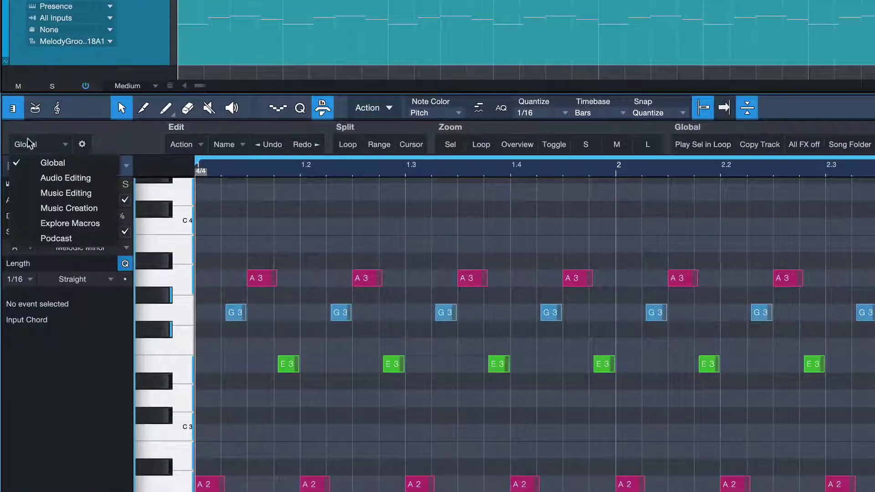
left_click(48, 193)
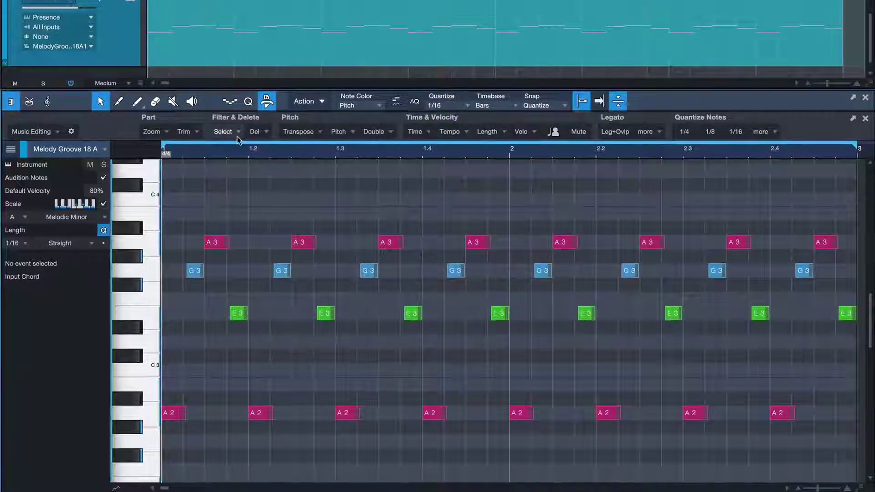
Select every third note and mirror pitches, turning G3 and E3 into B2 and D3
left_click(226, 133)
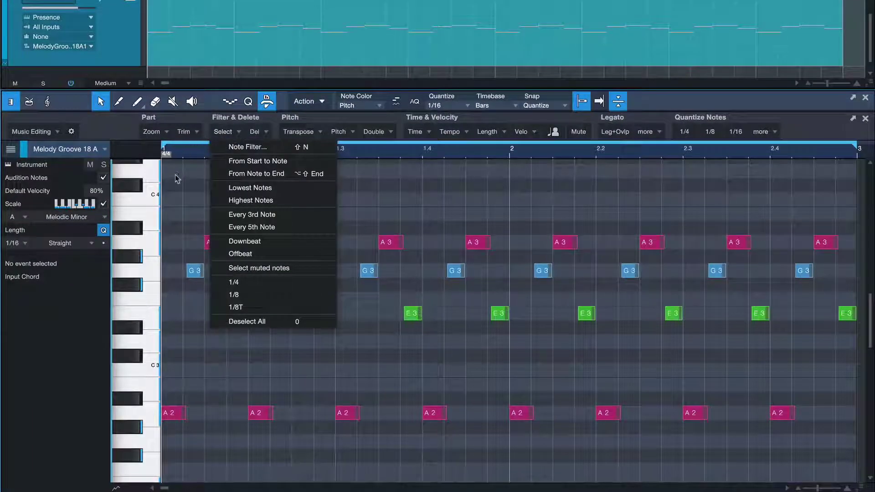
left_click(246, 215)
left_click(257, 212)
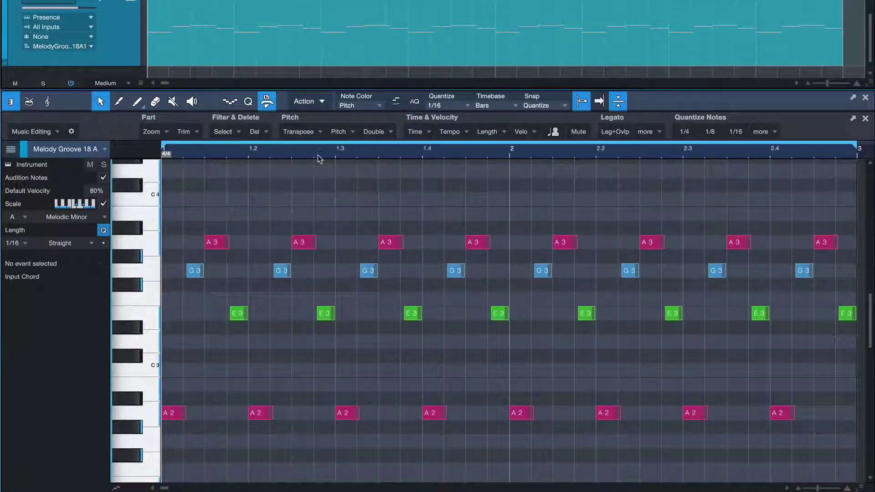
left_click(340, 132)
left_click(338, 189)
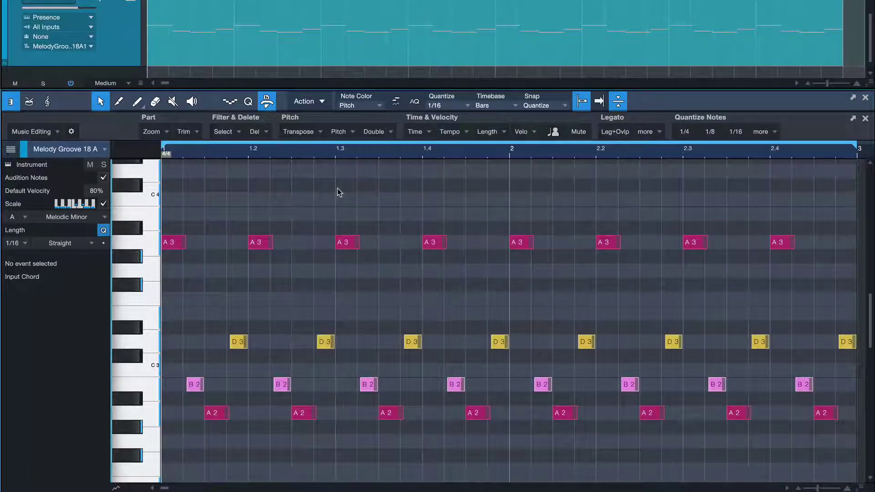